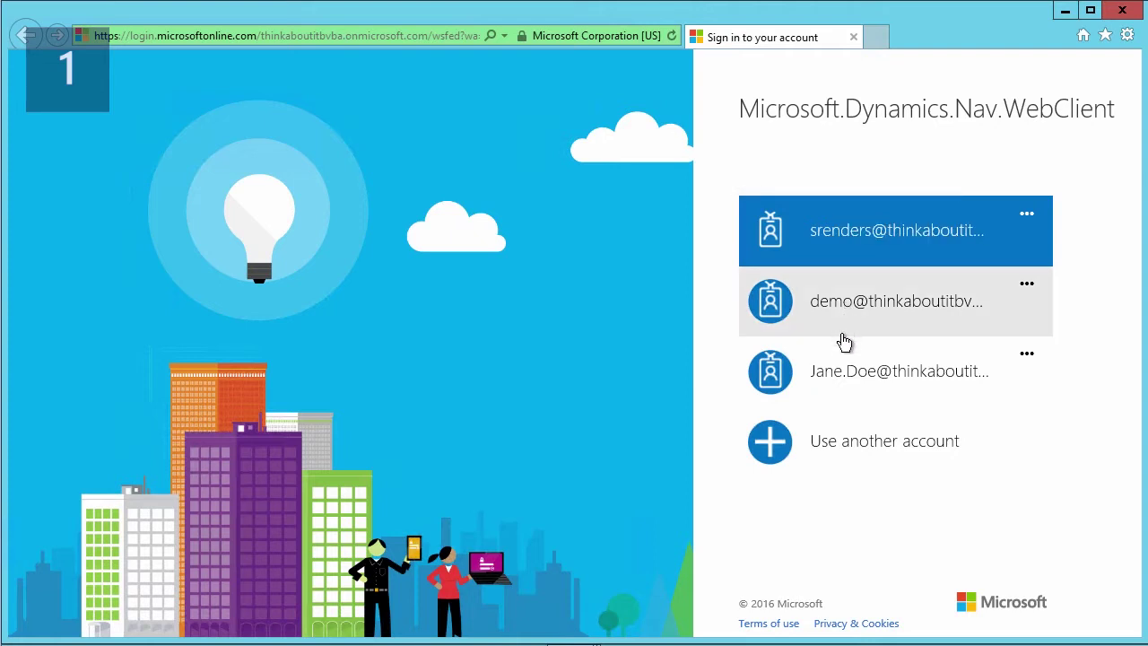
Sign in to the Dynamics NAV web client with the chosen account and its password
left_click(834, 375)
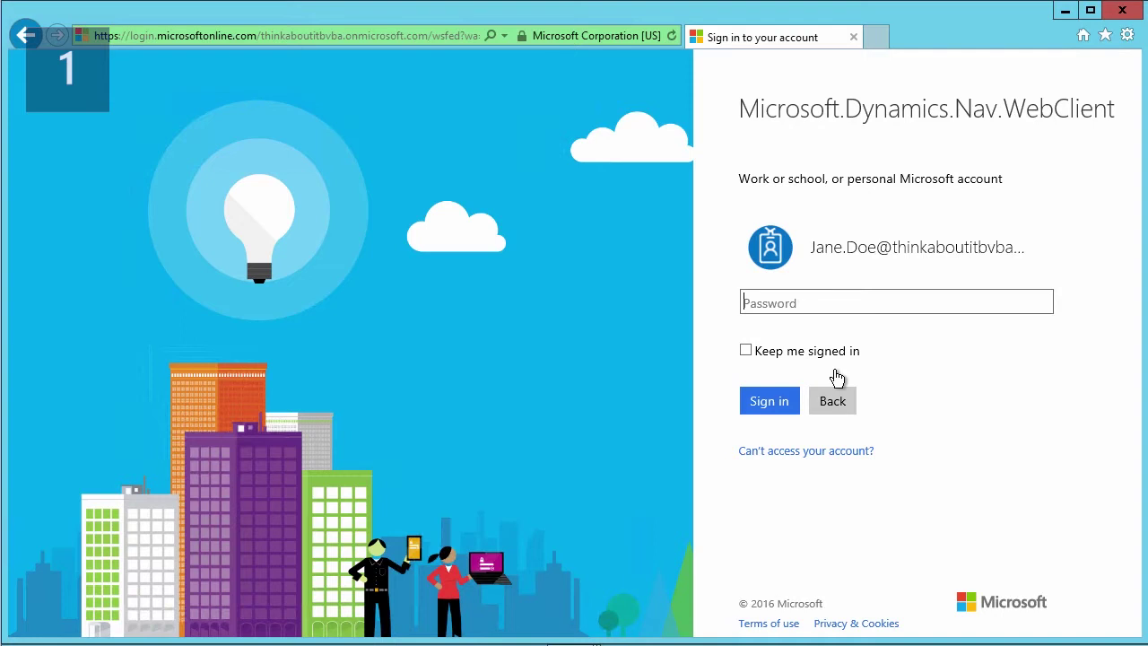
type("************")
key("Return")
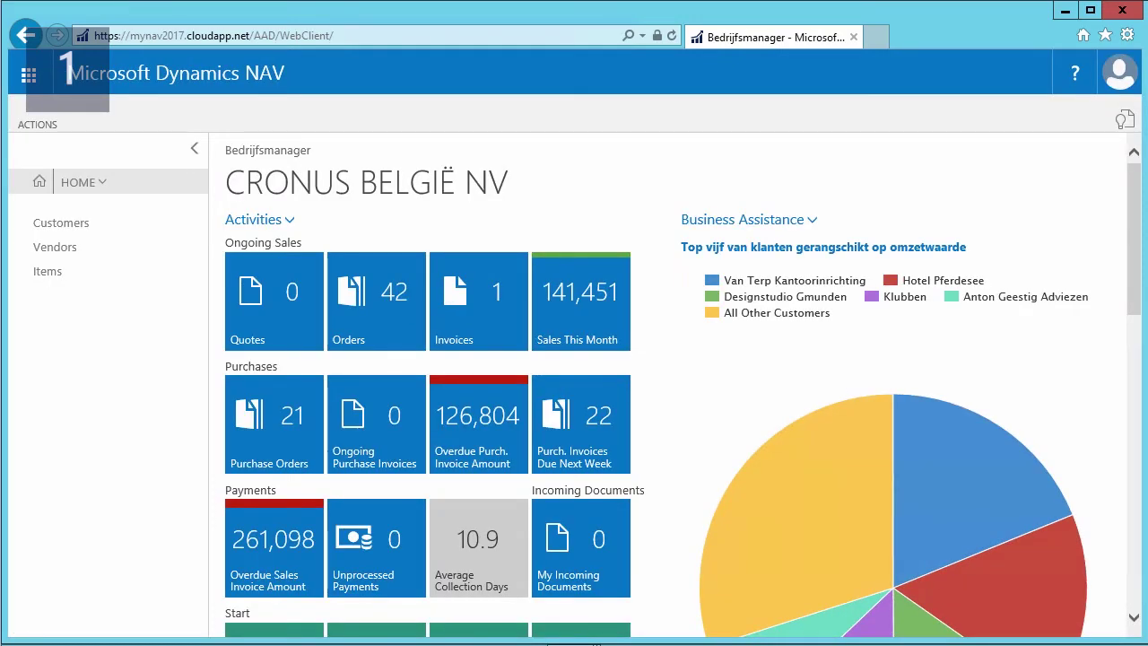
Go to the Office 365 My apps page from the app launcher and open Power BI
left_click(29, 77)
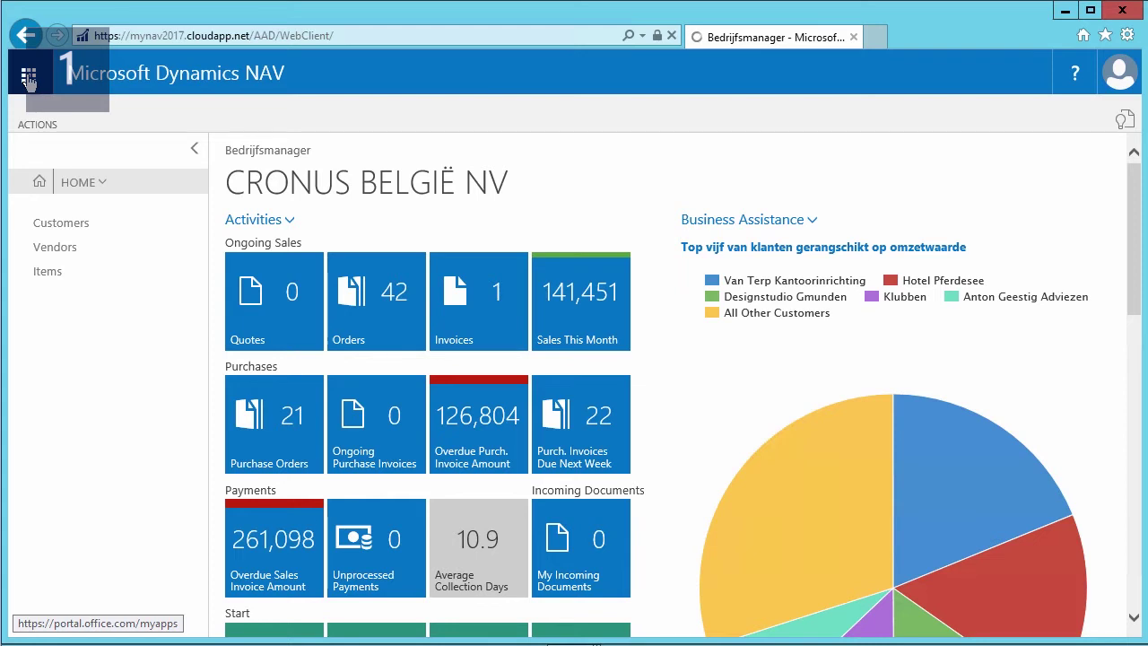
left_click(28, 79)
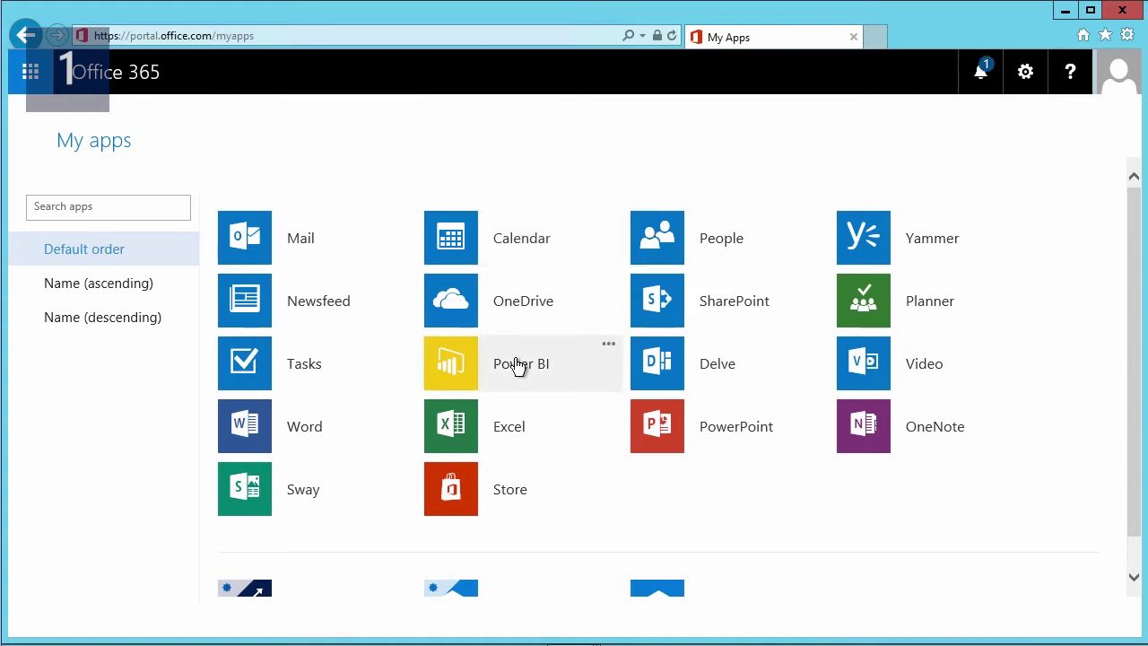
left_click(517, 365)
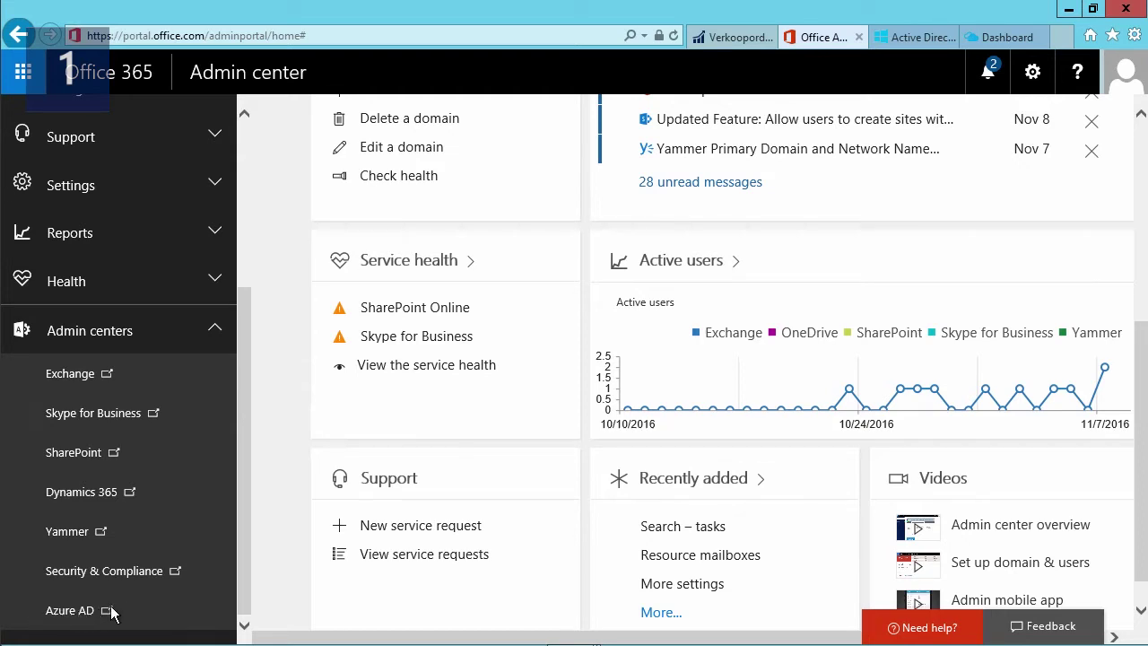
Compare the classic nav17 Configure page with the new portal, ending on the Dashboard
left_click(902, 35)
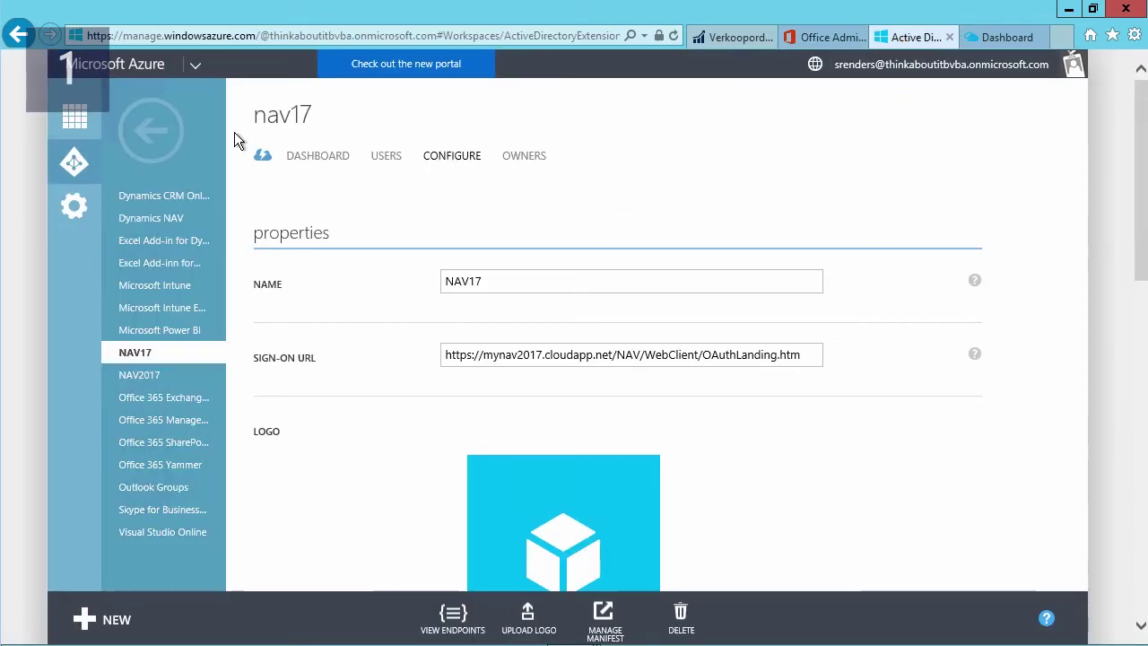
left_click(1001, 38)
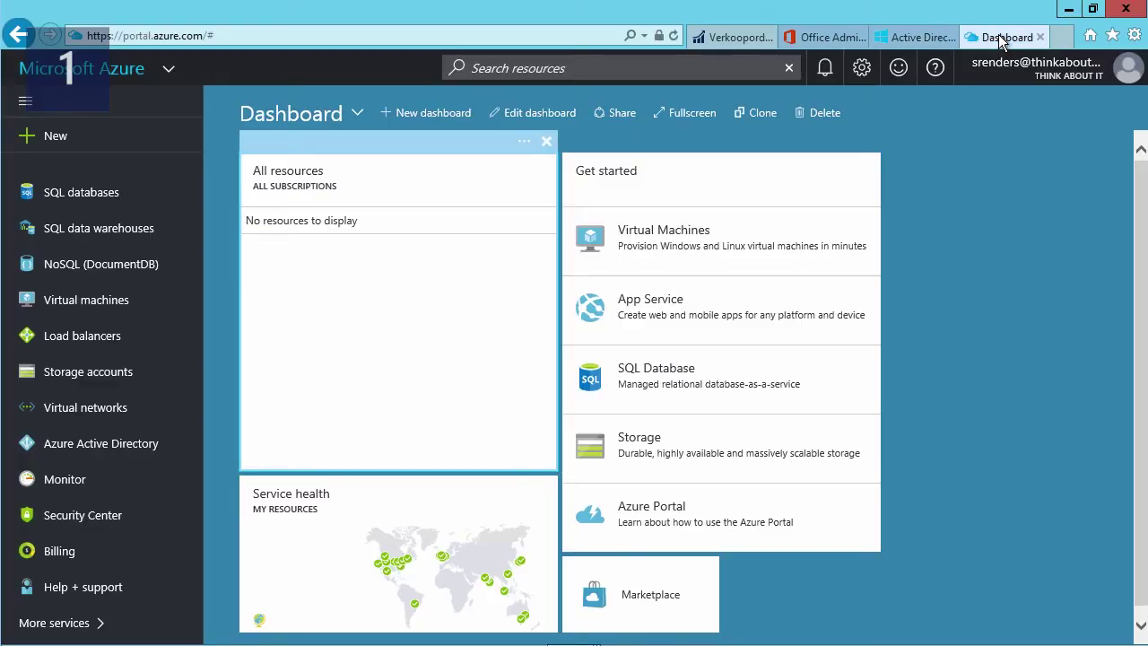
left_click(915, 37)
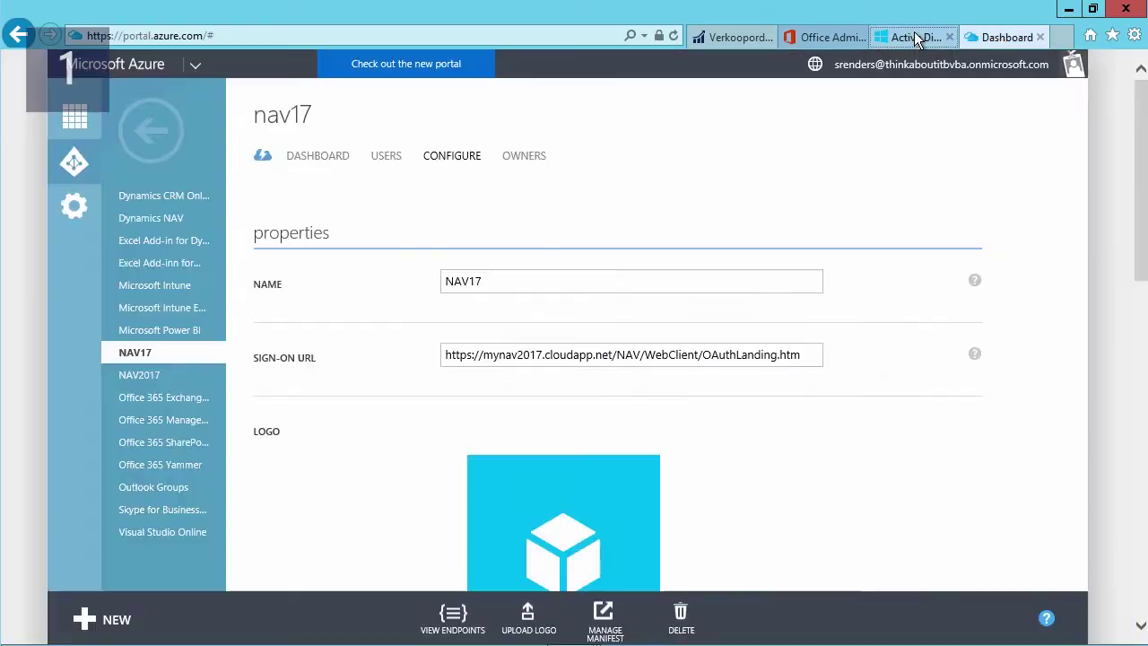
left_click(994, 37)
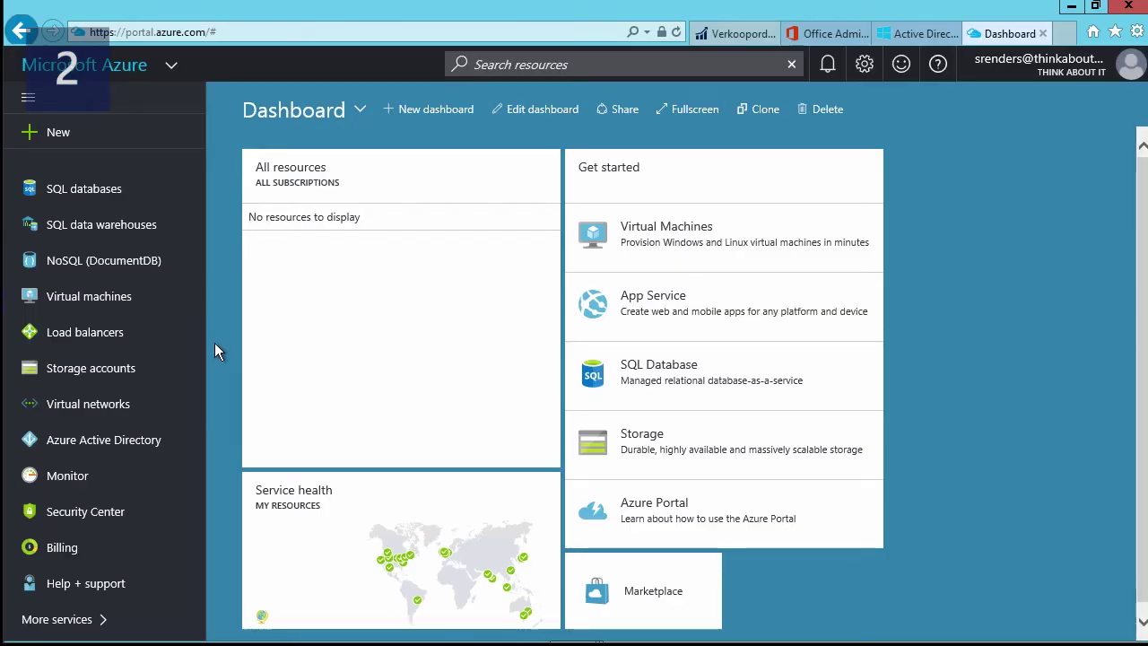
Find App registrations through a More services search for 'app r' and start a new registration
left_click(63, 619)
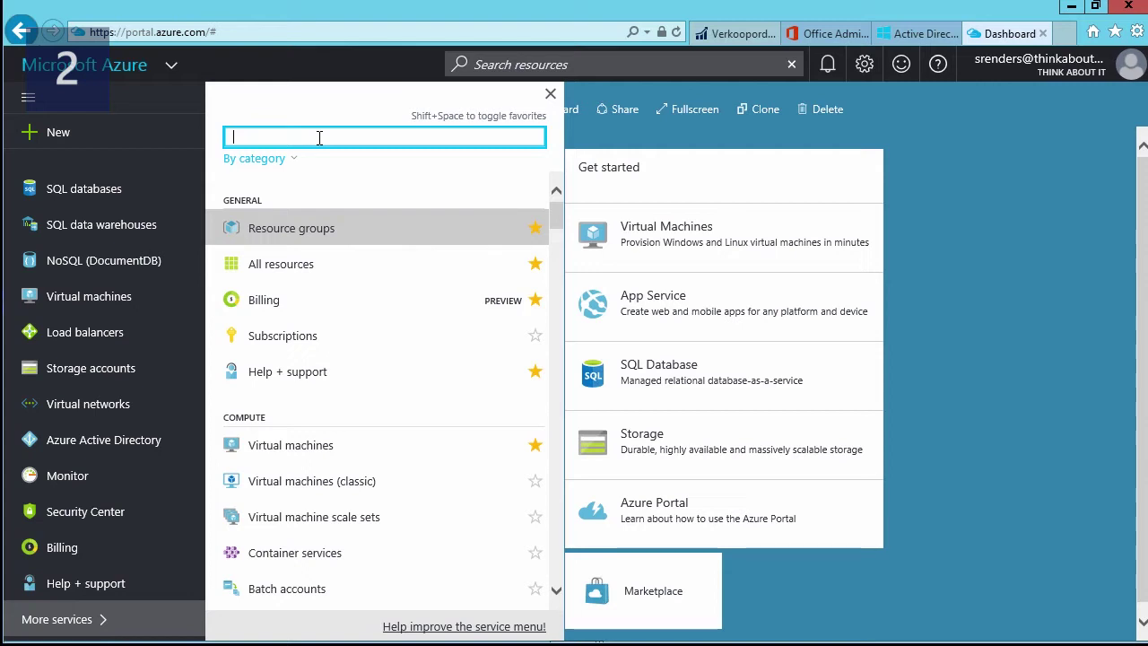
type("app r")
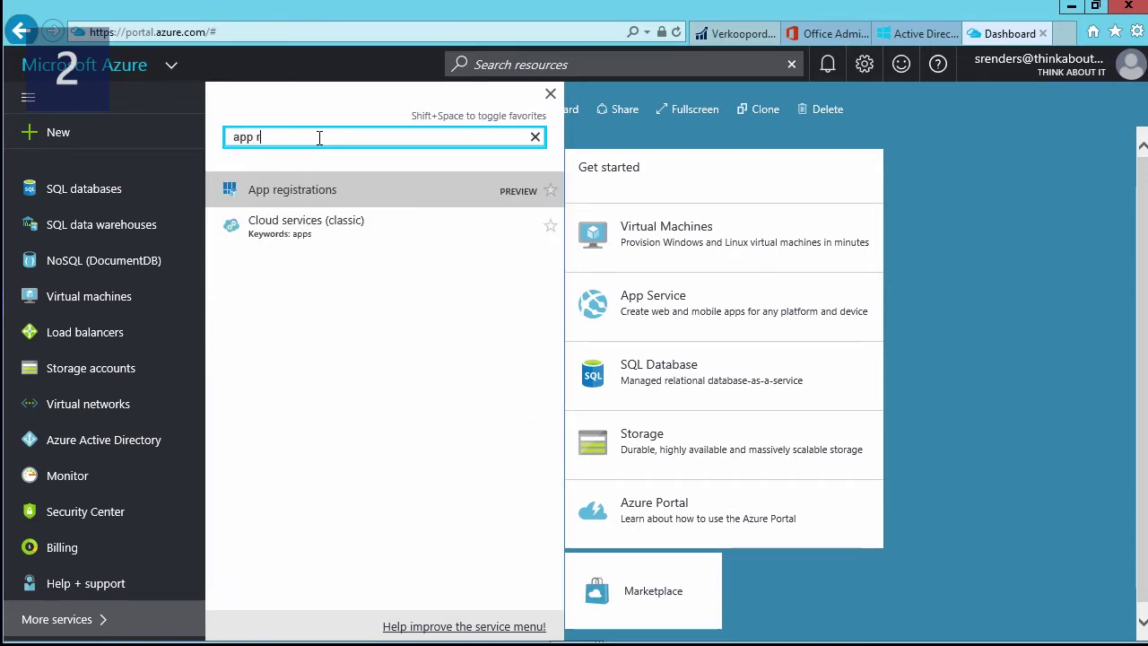
left_click(340, 192)
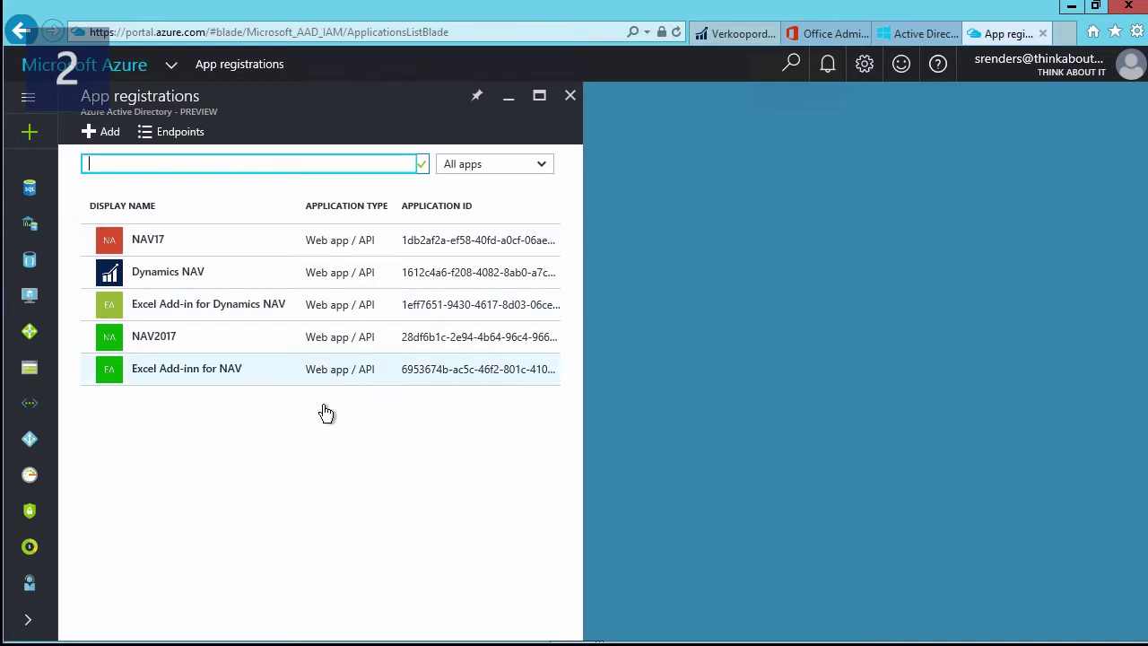
left_click(104, 143)
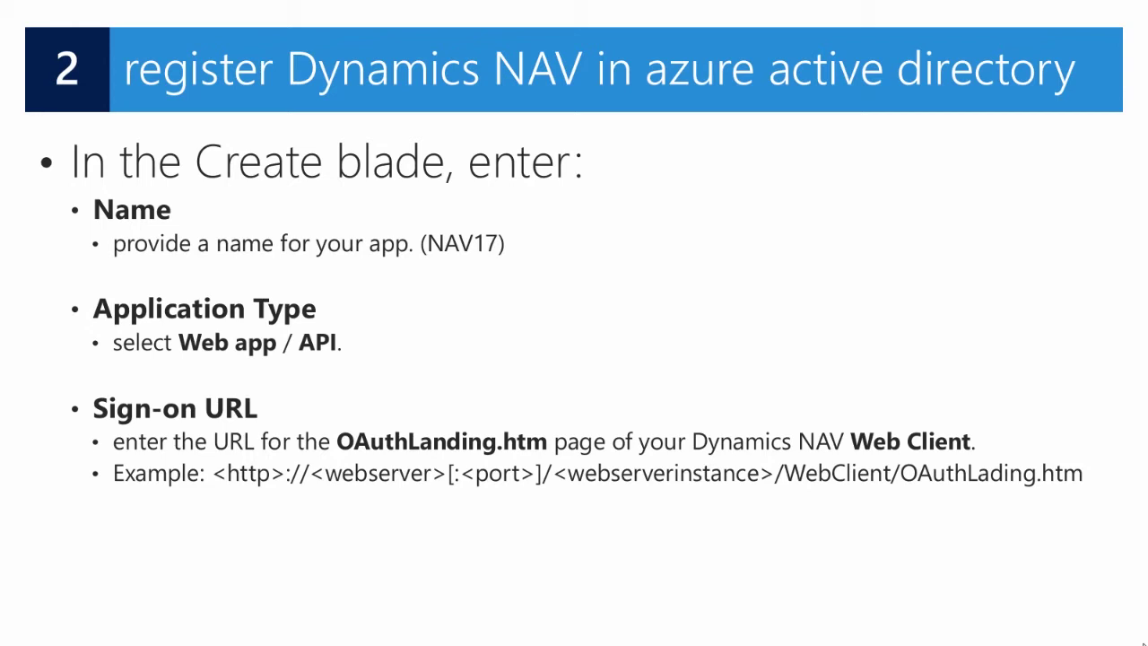
Advance the presentation past the registration-fields slide
key("Right")
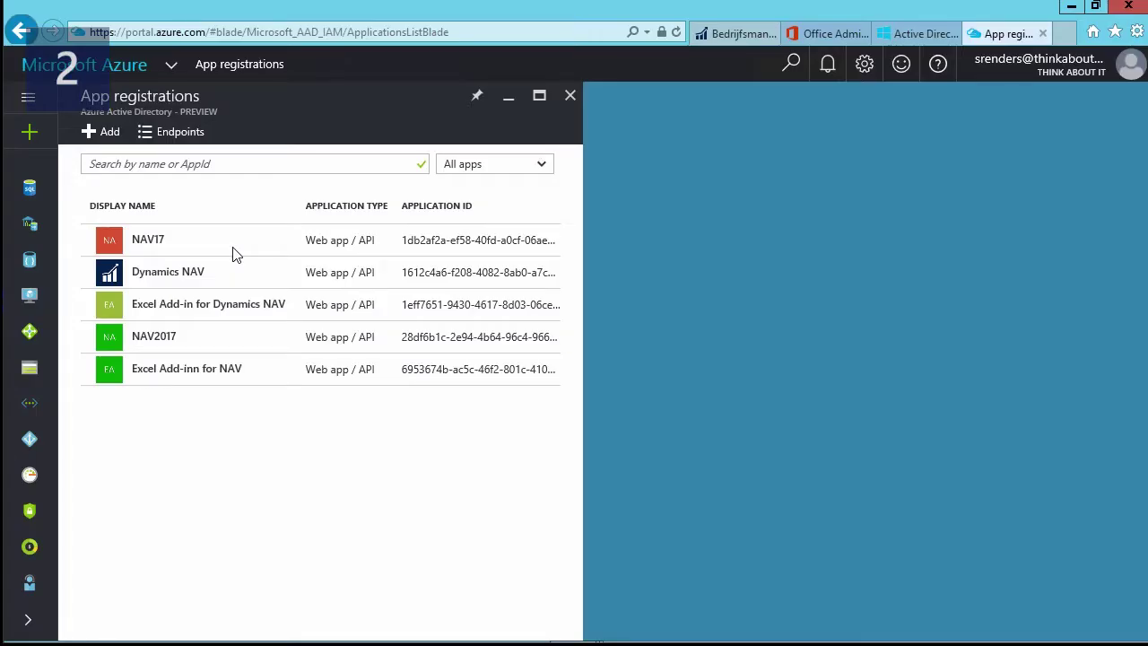
In NAV17's Required permissions, add API access and pick an API from the list
left_click(120, 242)
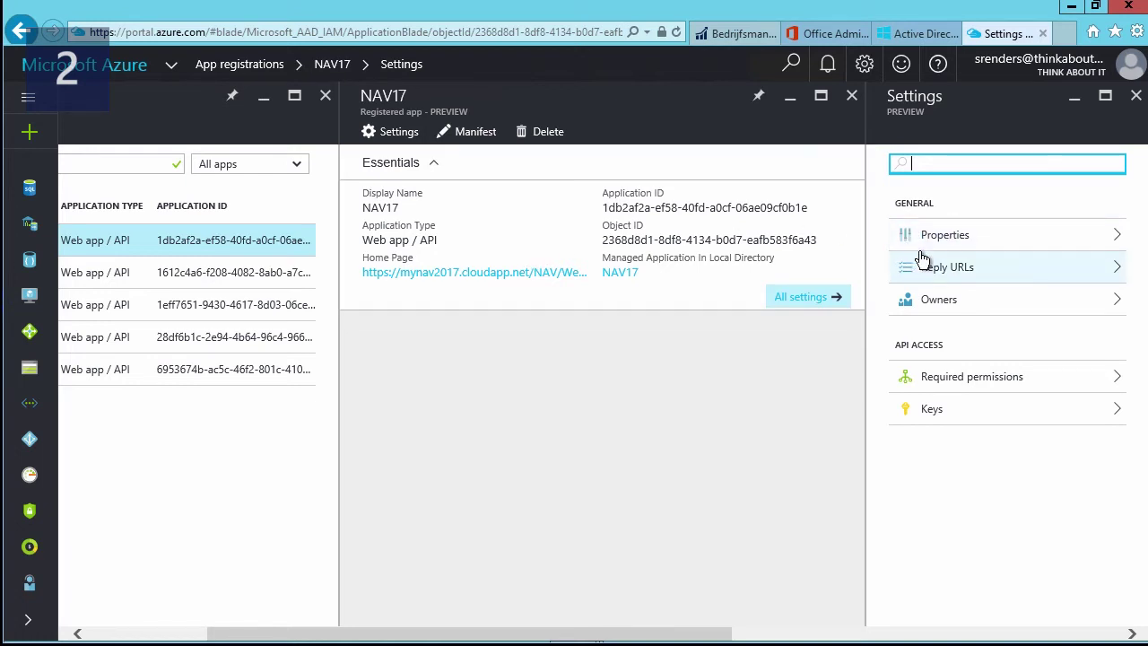
left_click(961, 377)
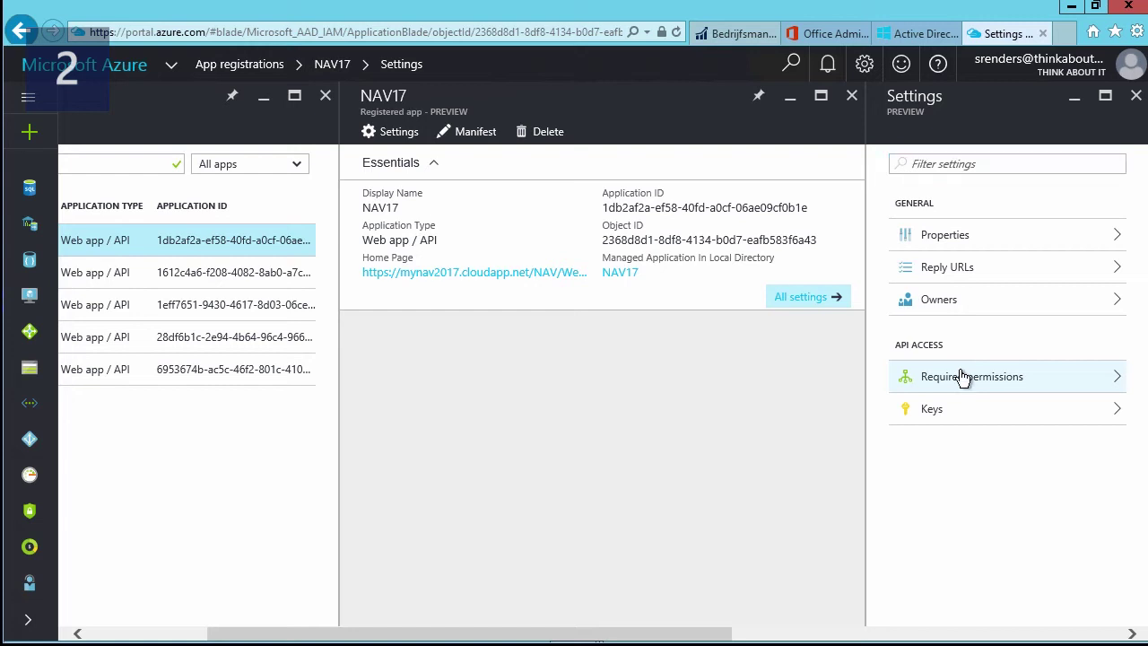
left_click(961, 377)
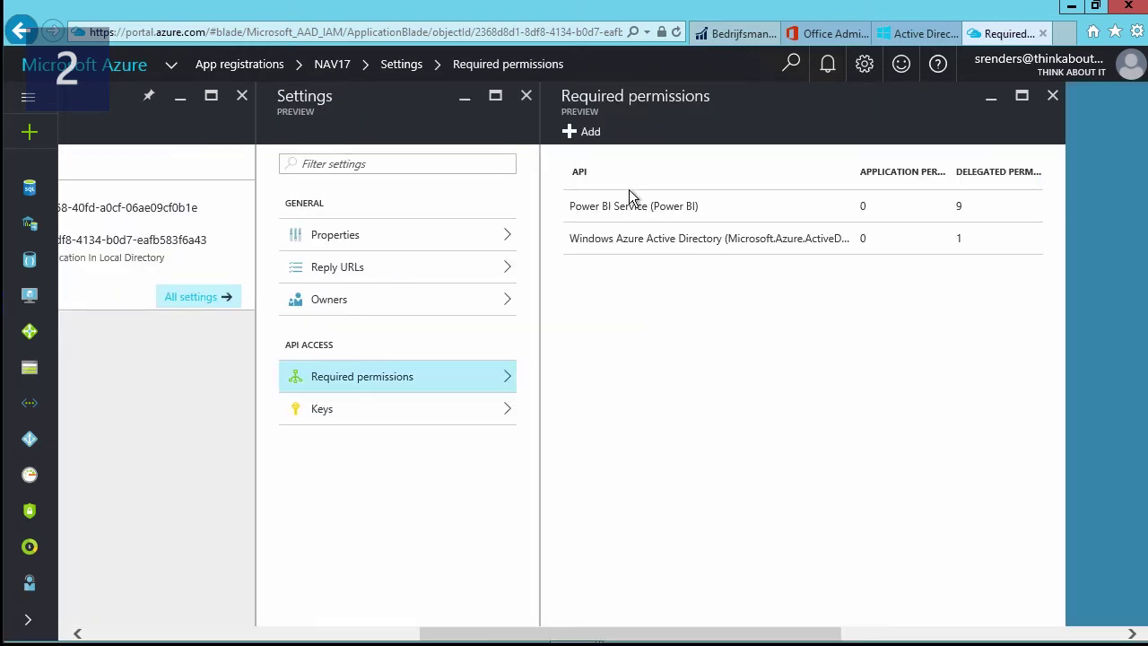
left_click(589, 131)
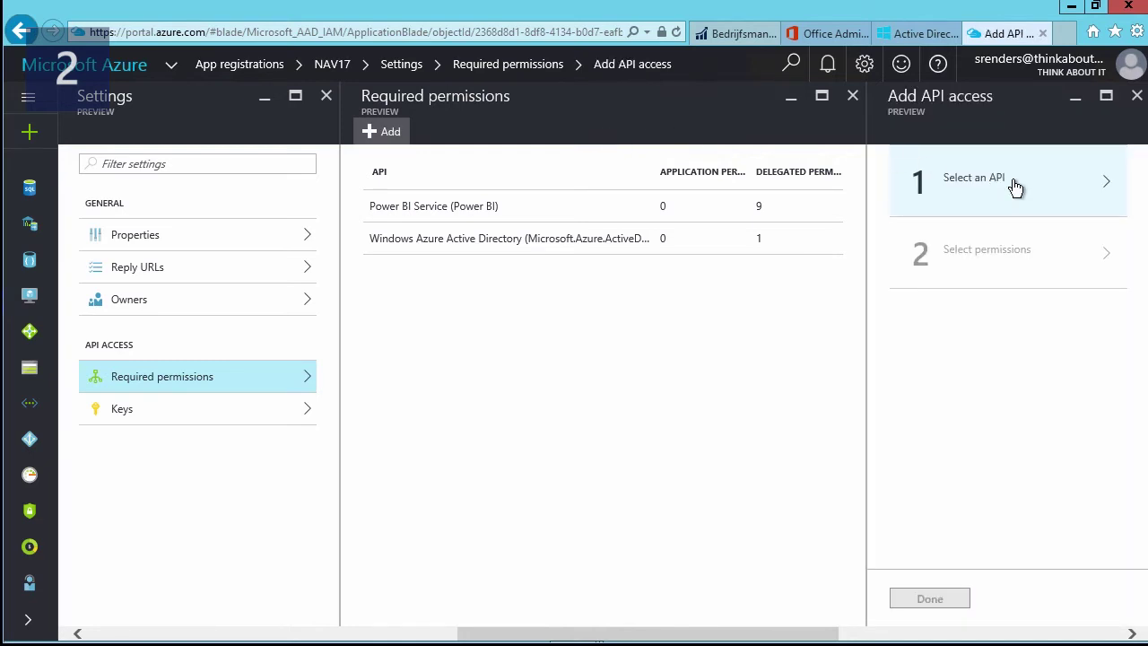
left_click(1014, 186)
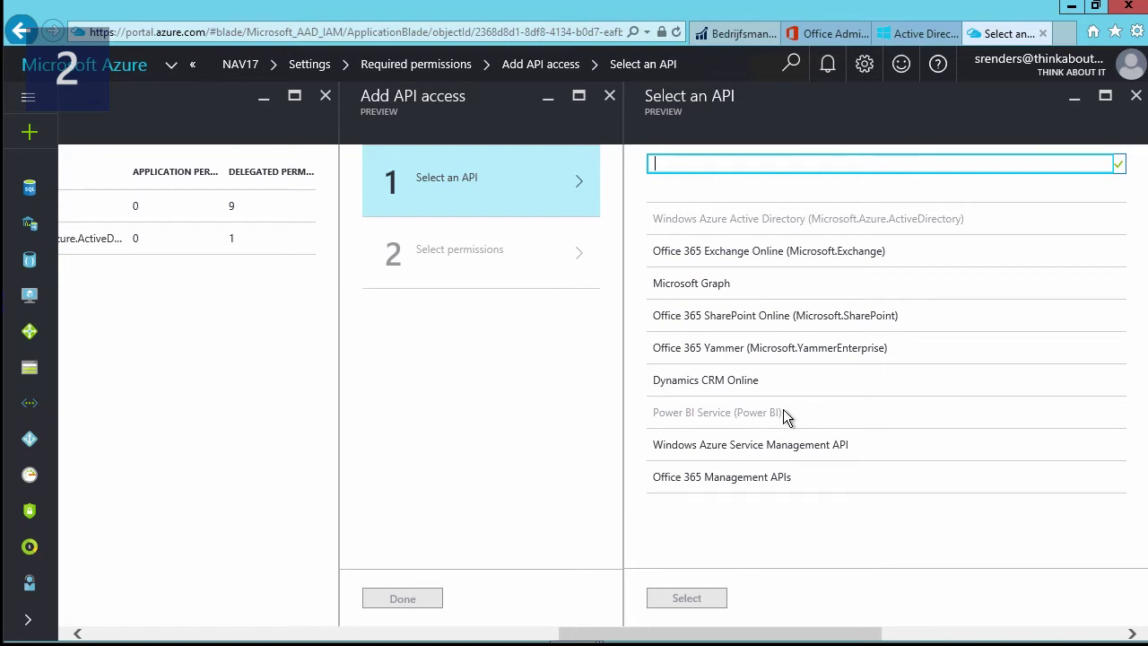
left_click(435, 247)
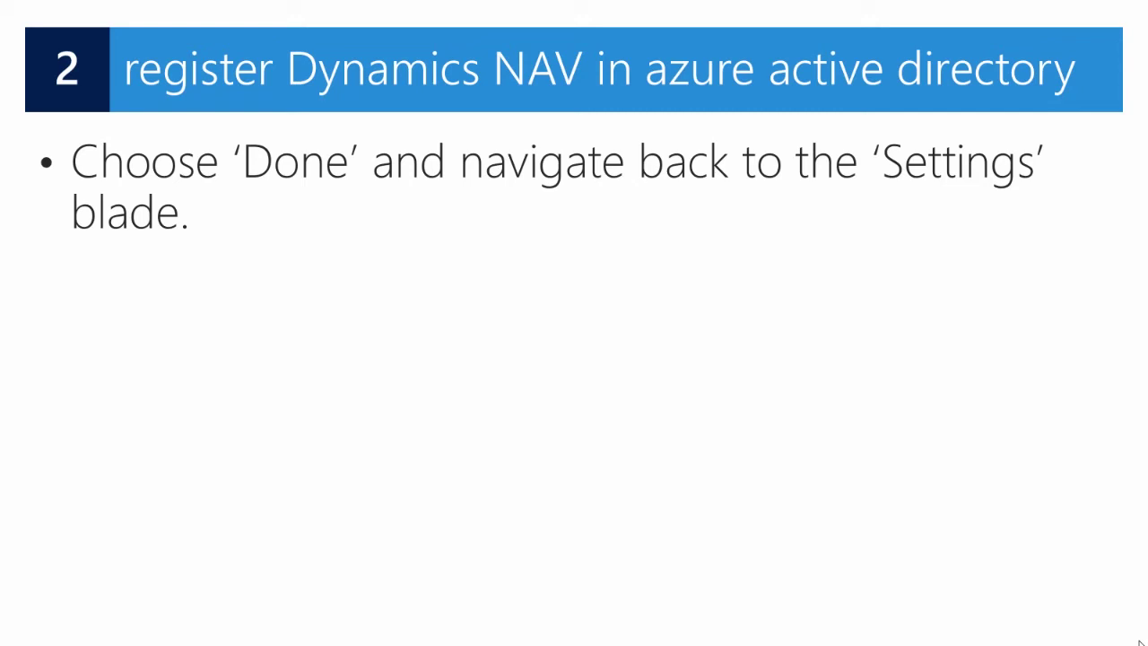
Reveal the 'Select Keys' and 'Copy the Key' bullets on the slide
key("Right")
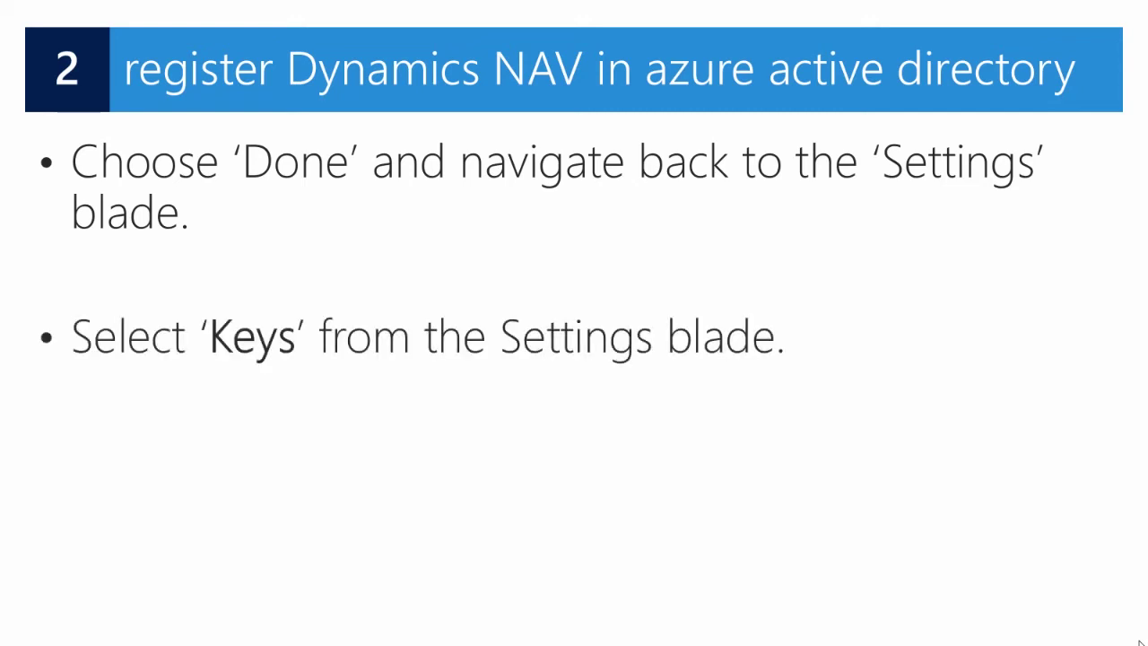
key("Right")
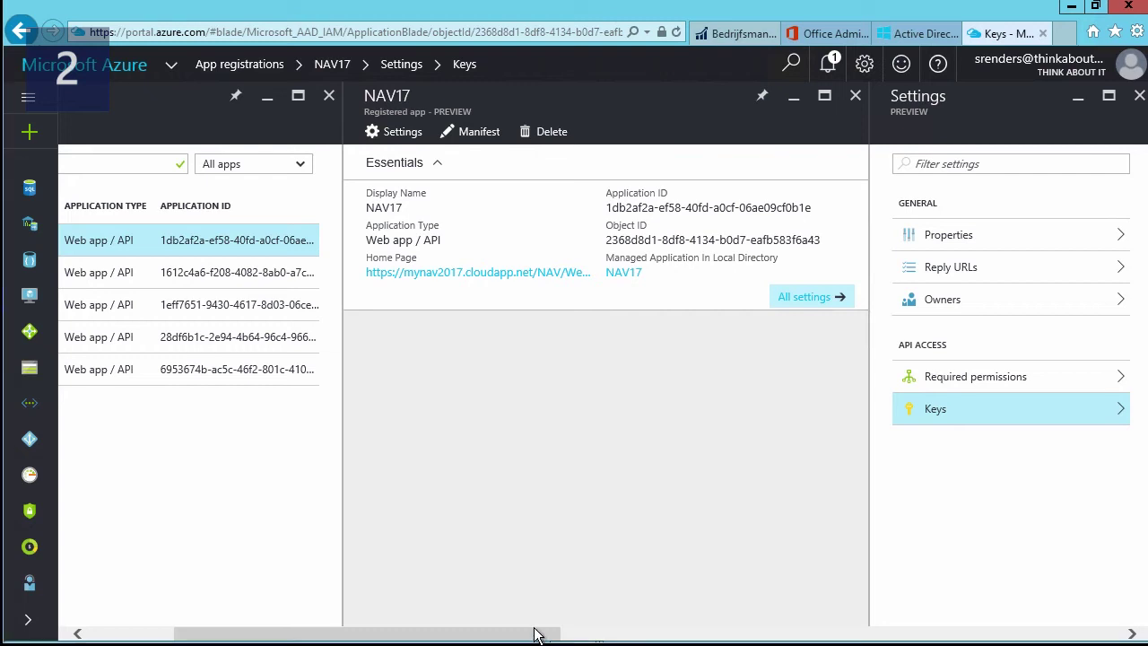
Scroll to the Keys blade, select the NAV18 key value and check its options menu
left_click_drag(541, 640, 830, 633)
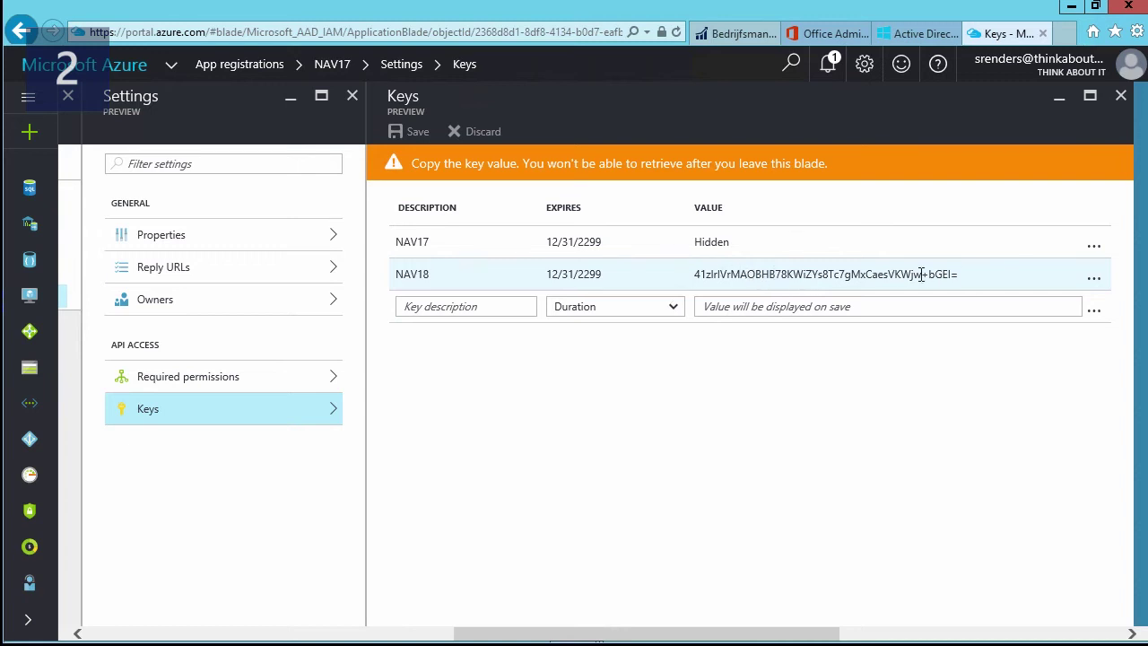
double_click(768, 273)
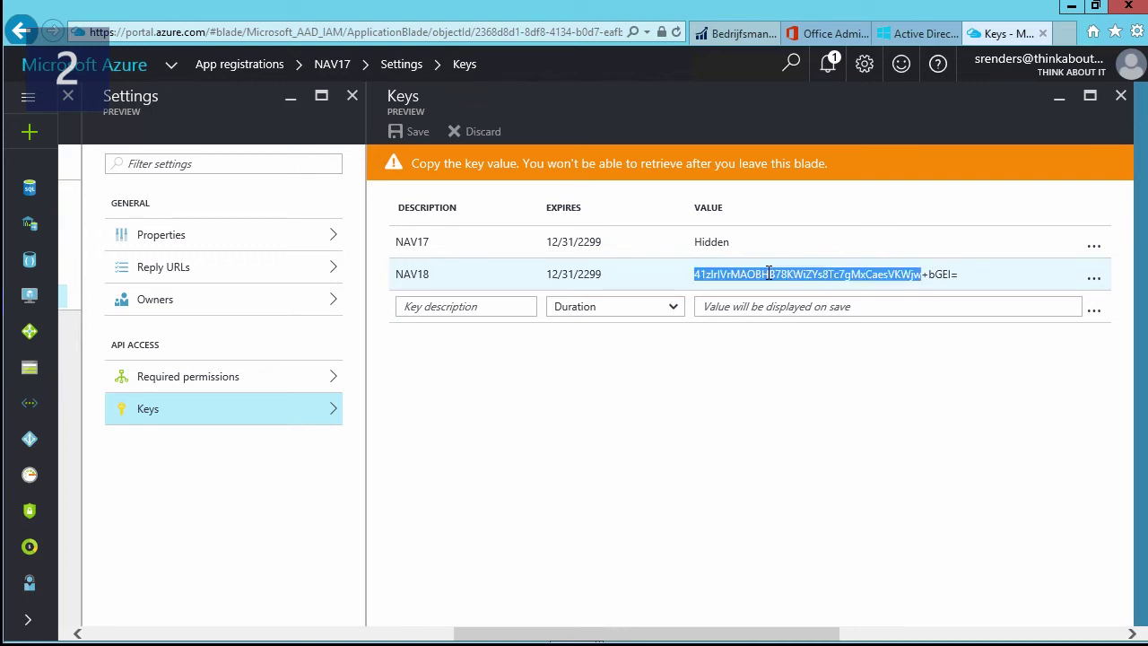
left_click(1094, 279)
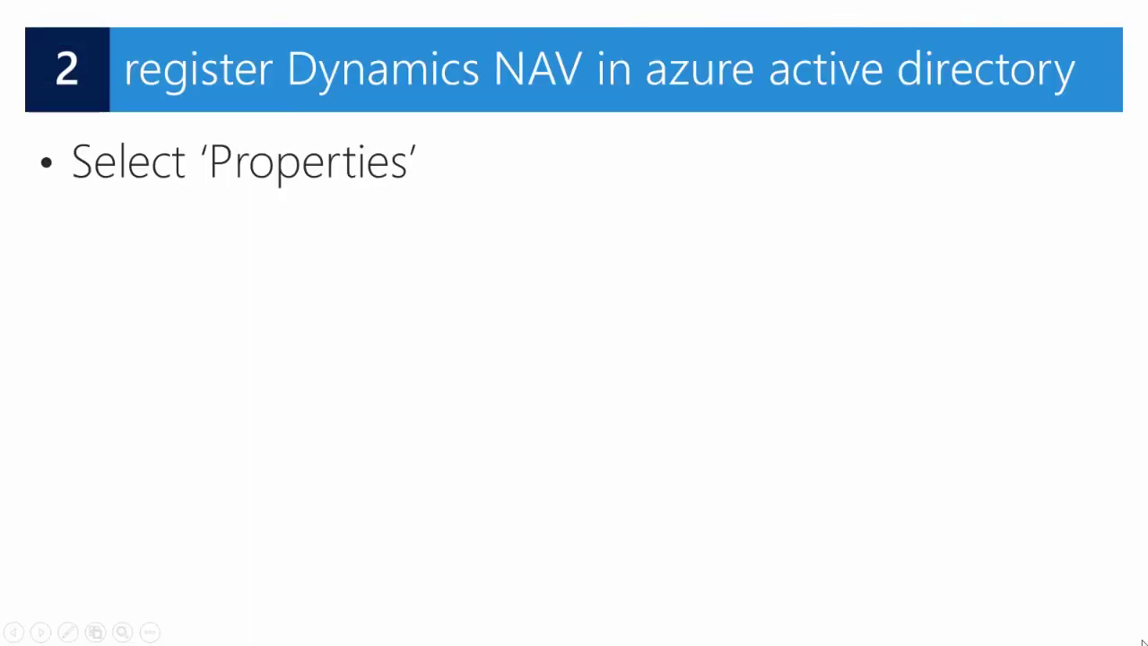
Show the slide bullets on highlighting the Application ID and selecting copy
key("Right")
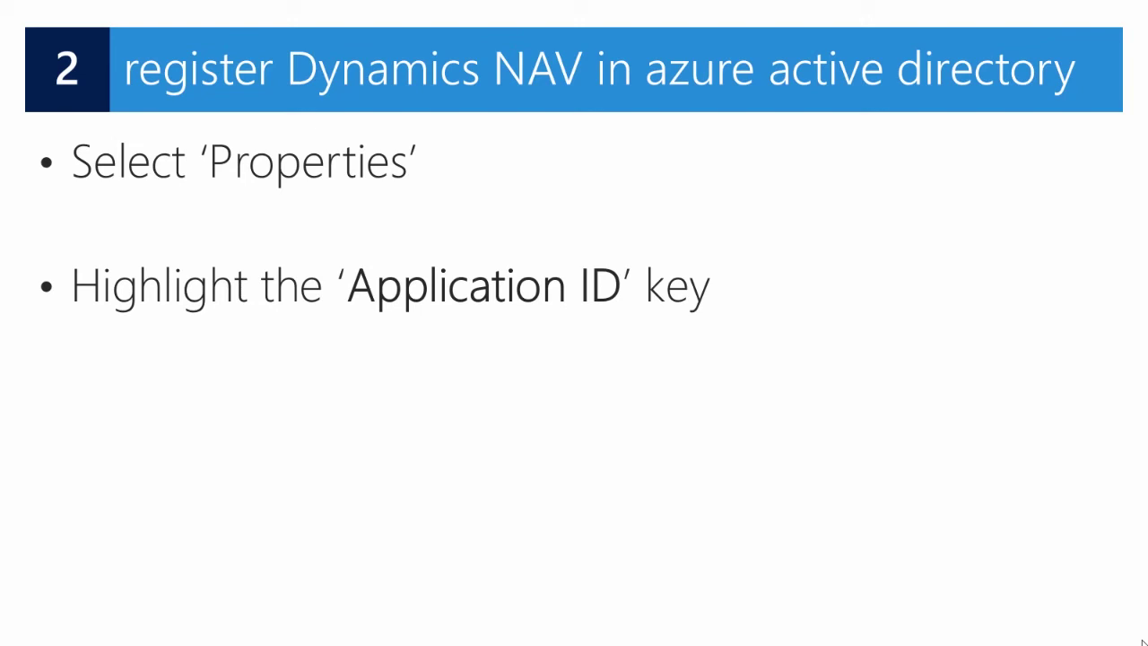
key("Right")
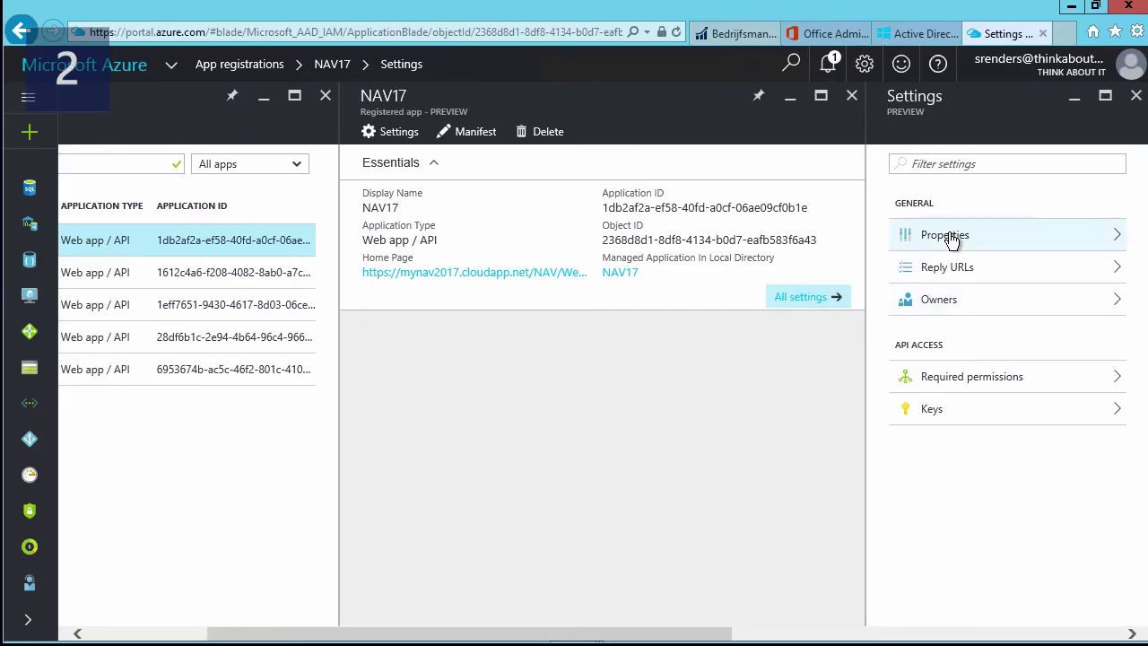
Open NAV17's Properties and select the full Application ID value
left_click(952, 240)
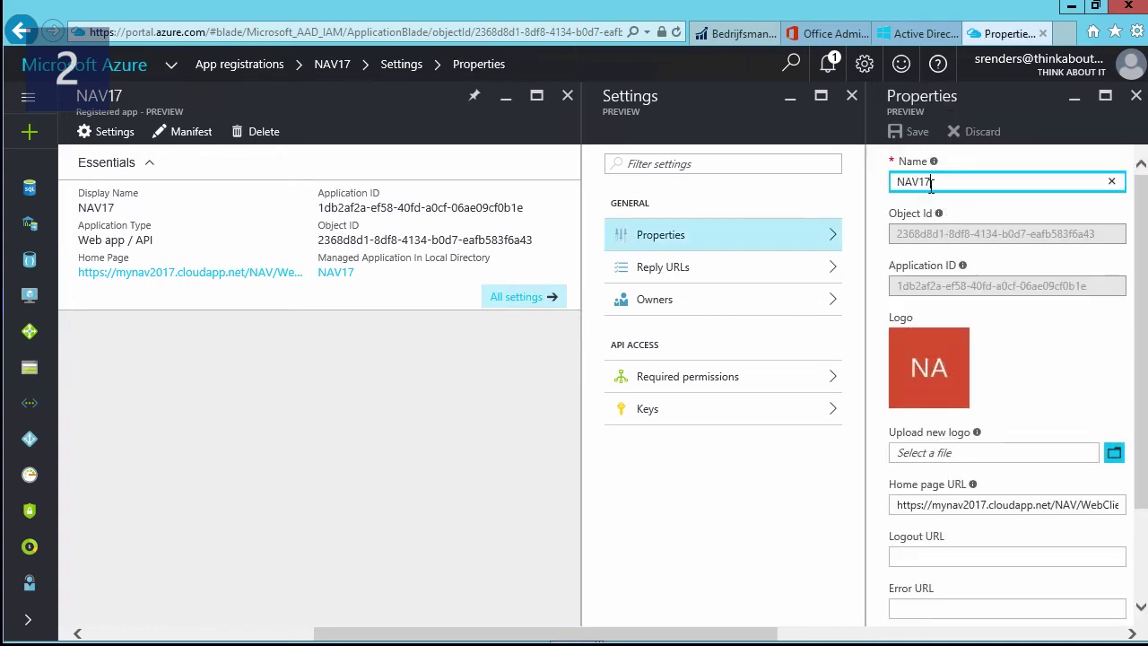
left_click(921, 283)
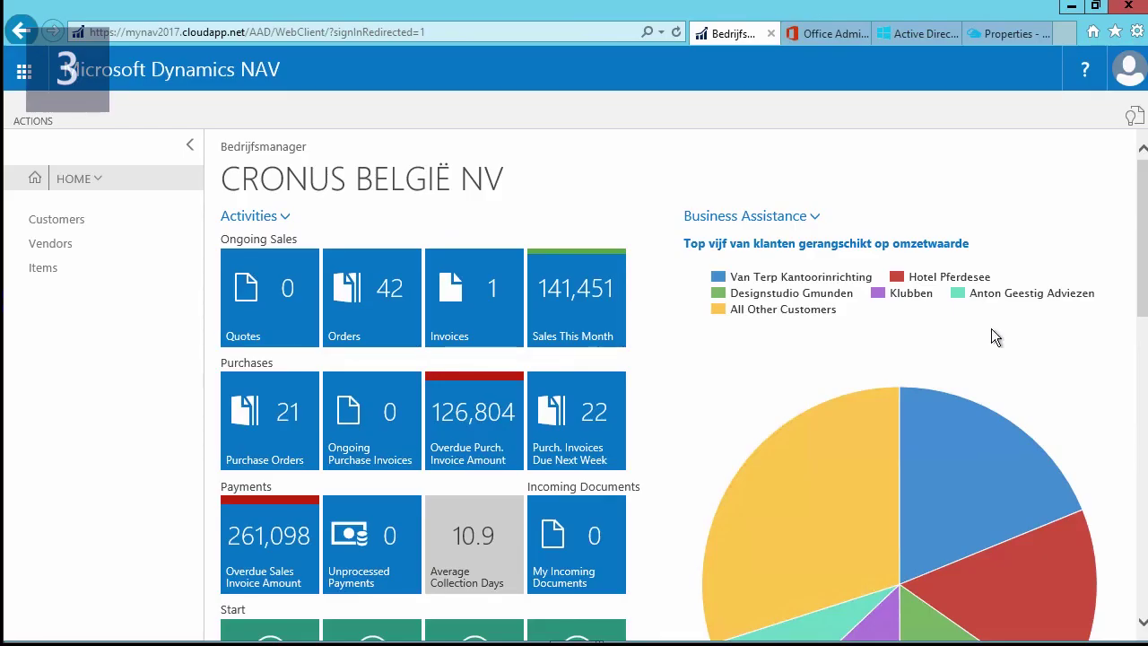
Open the Assisted Setup list by searching 'assist' in the NAV web client
left_click(1141, 453)
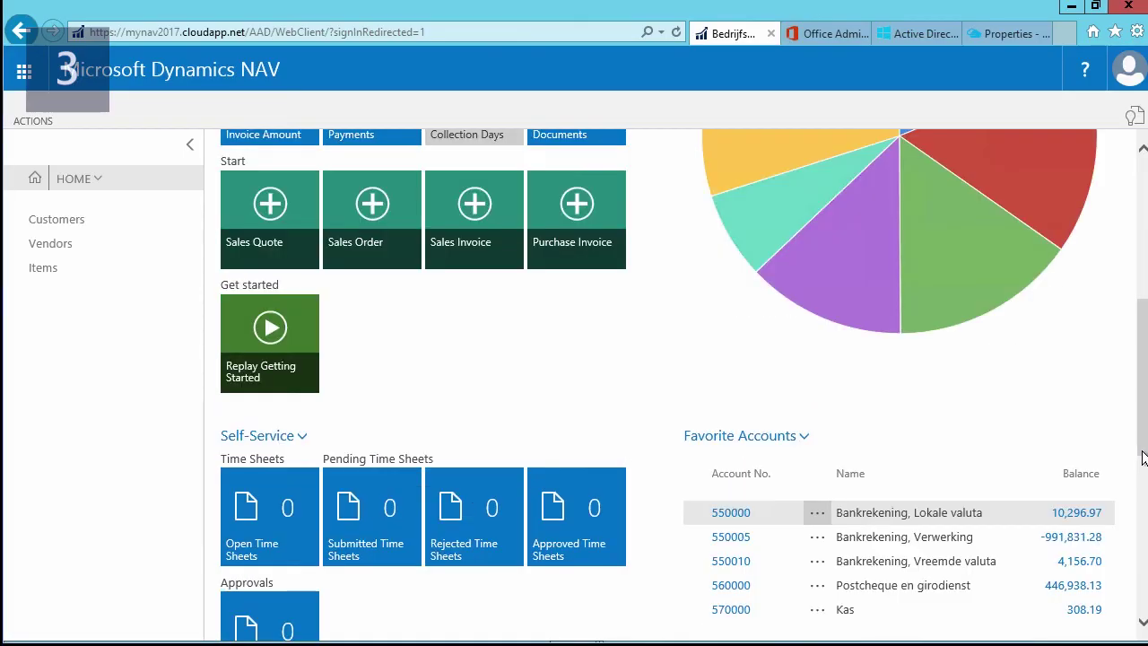
left_click(1141, 498)
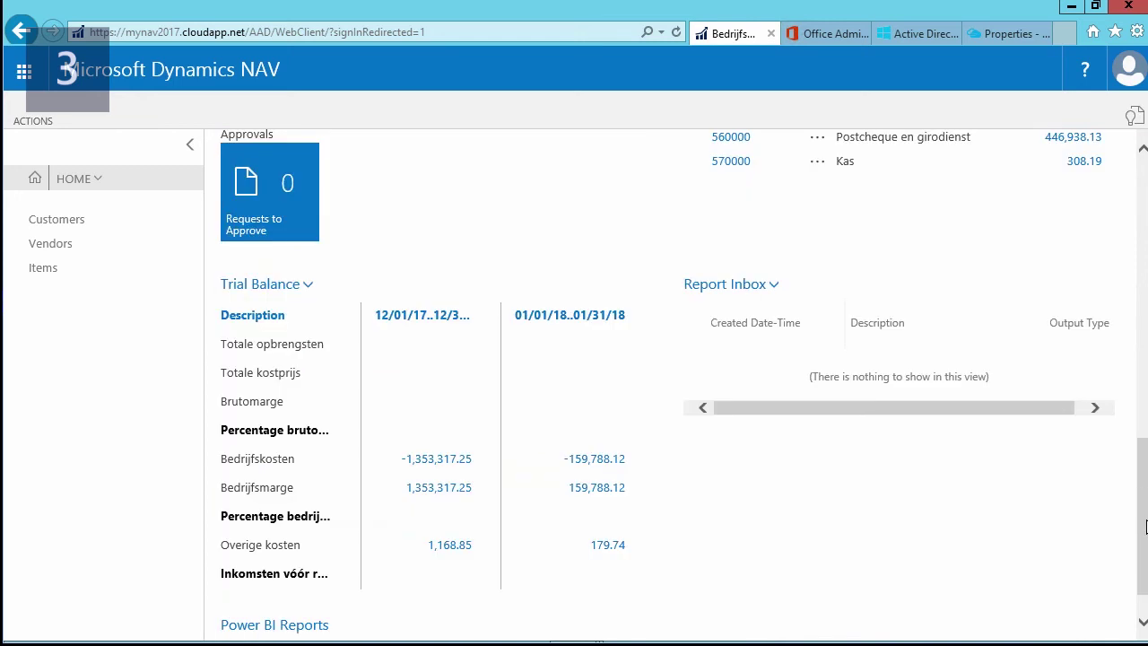
left_click(1143, 571)
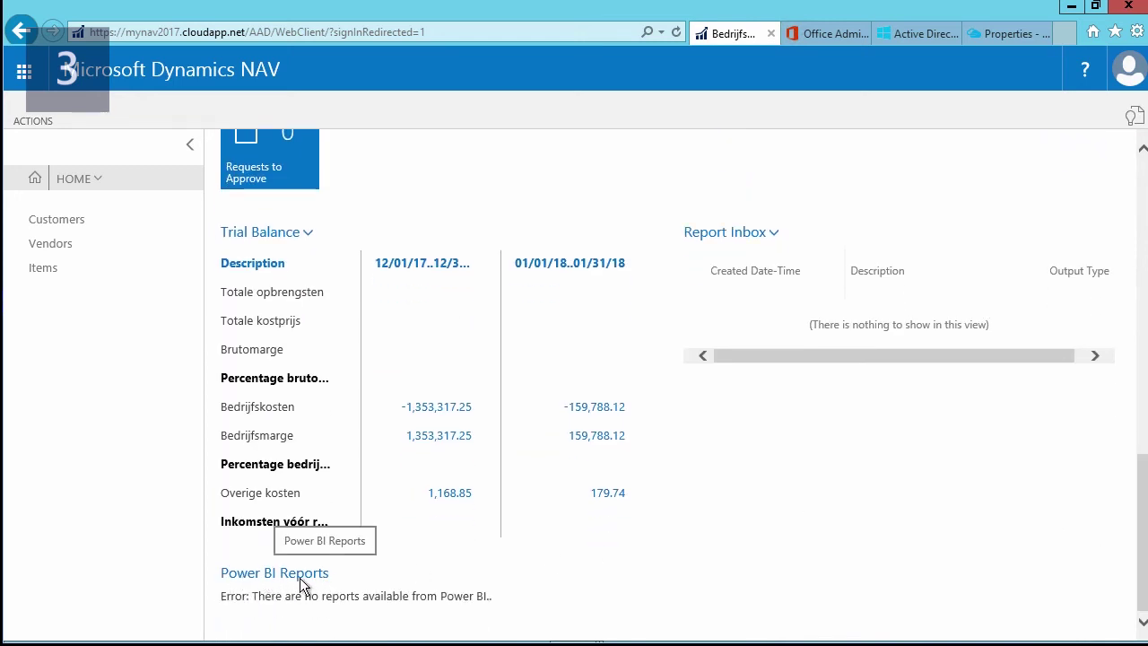
left_click(1135, 117)
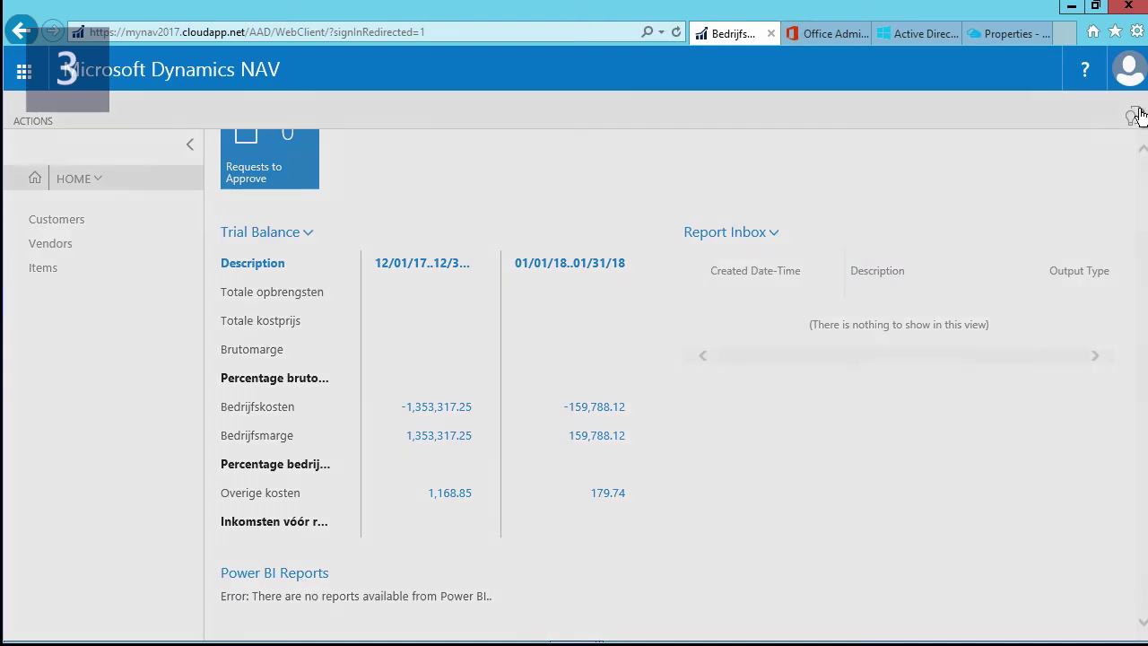
type("assist")
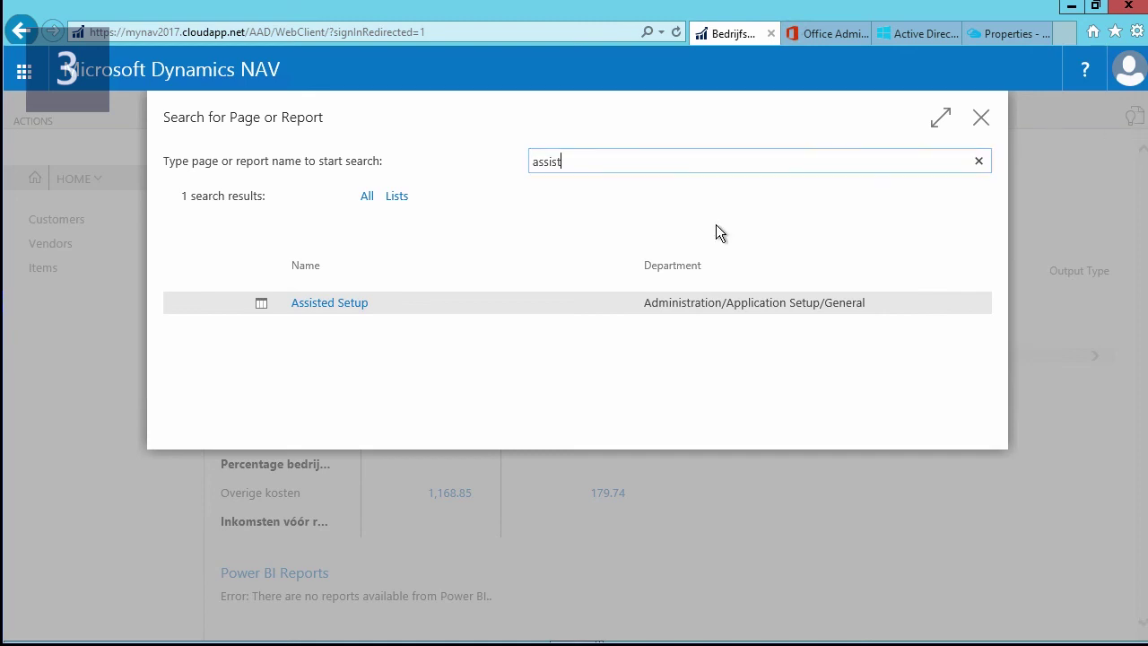
left_click(332, 304)
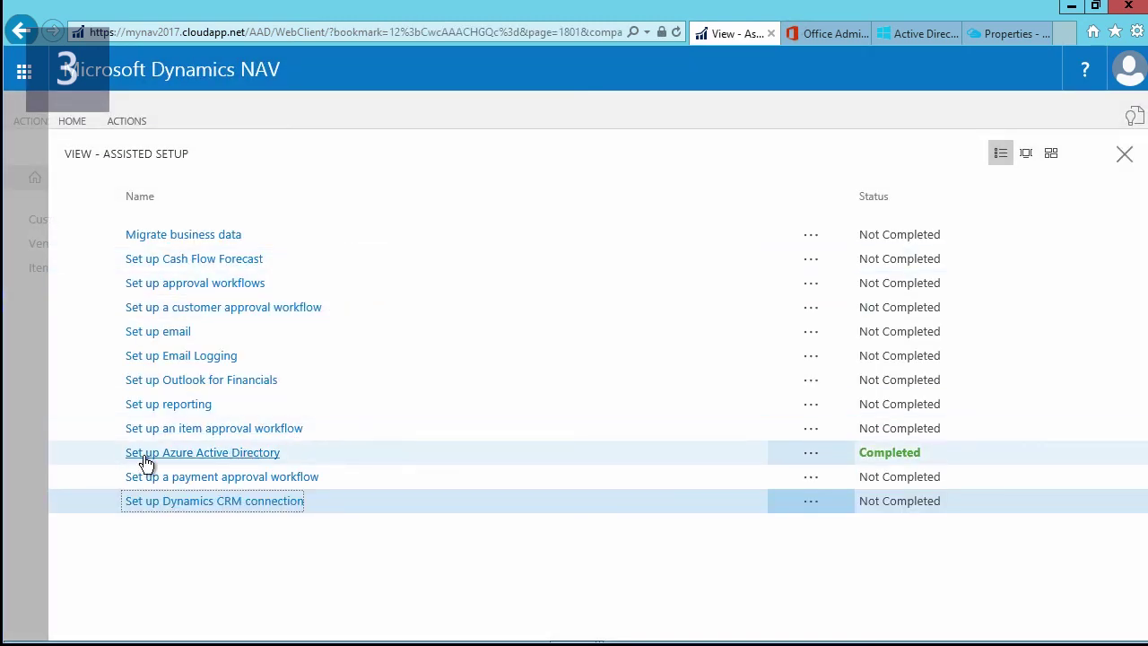
Rerun Set up Azure Active Directory, entering the Application ID and Key, and finish
left_click(215, 459)
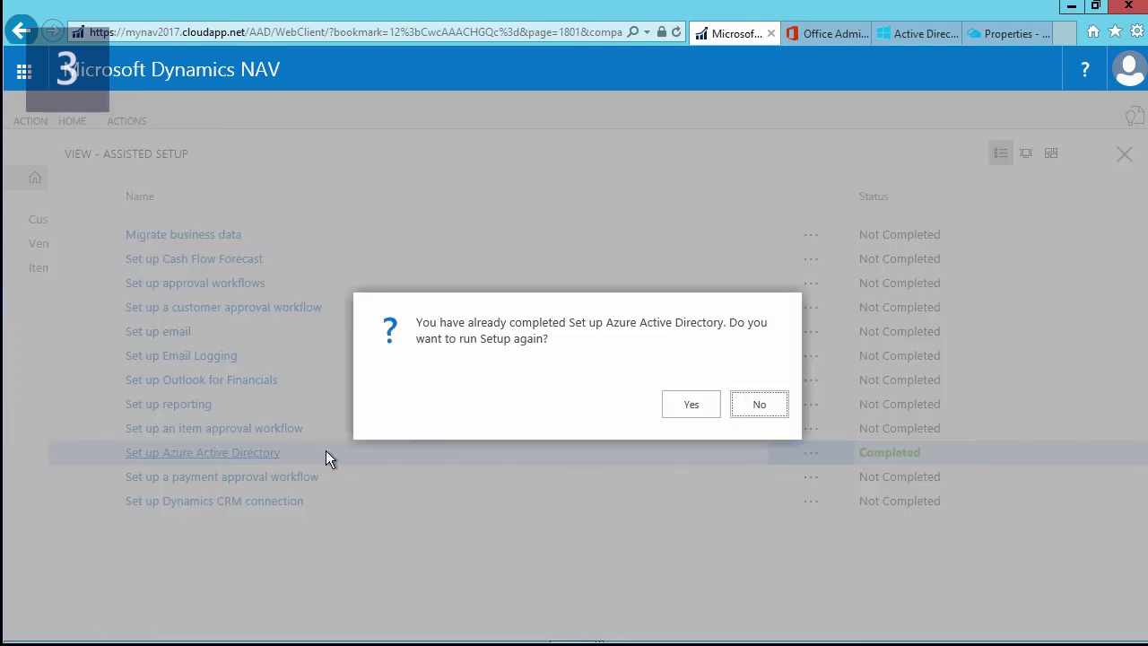
left_click(676, 414)
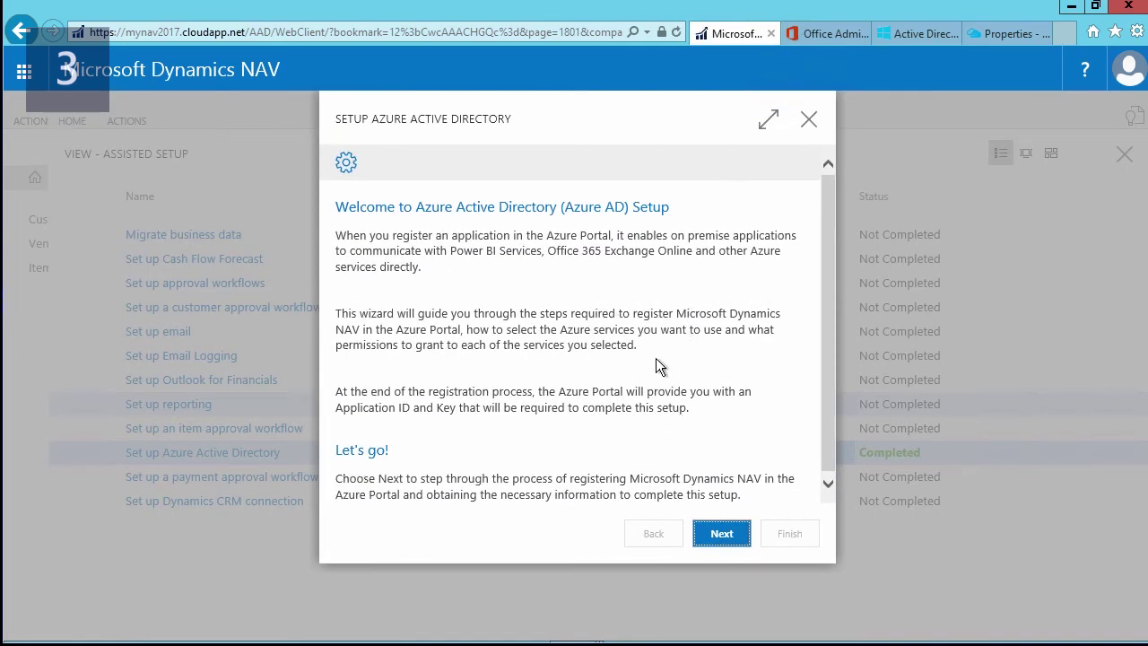
left_click(734, 541)
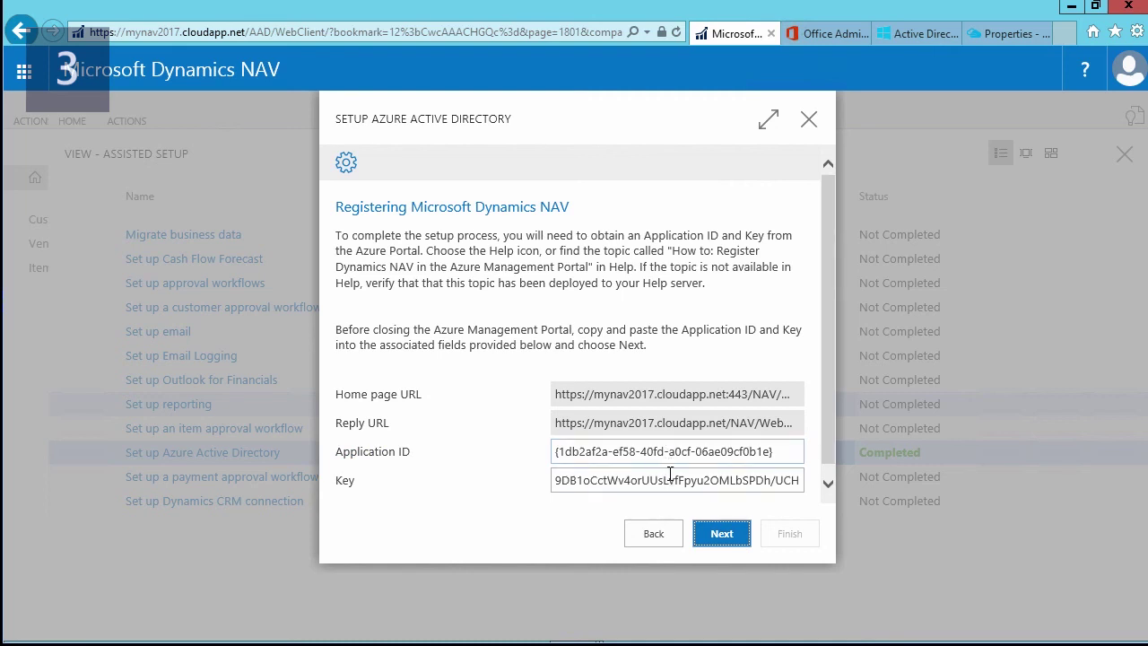
left_click(715, 541)
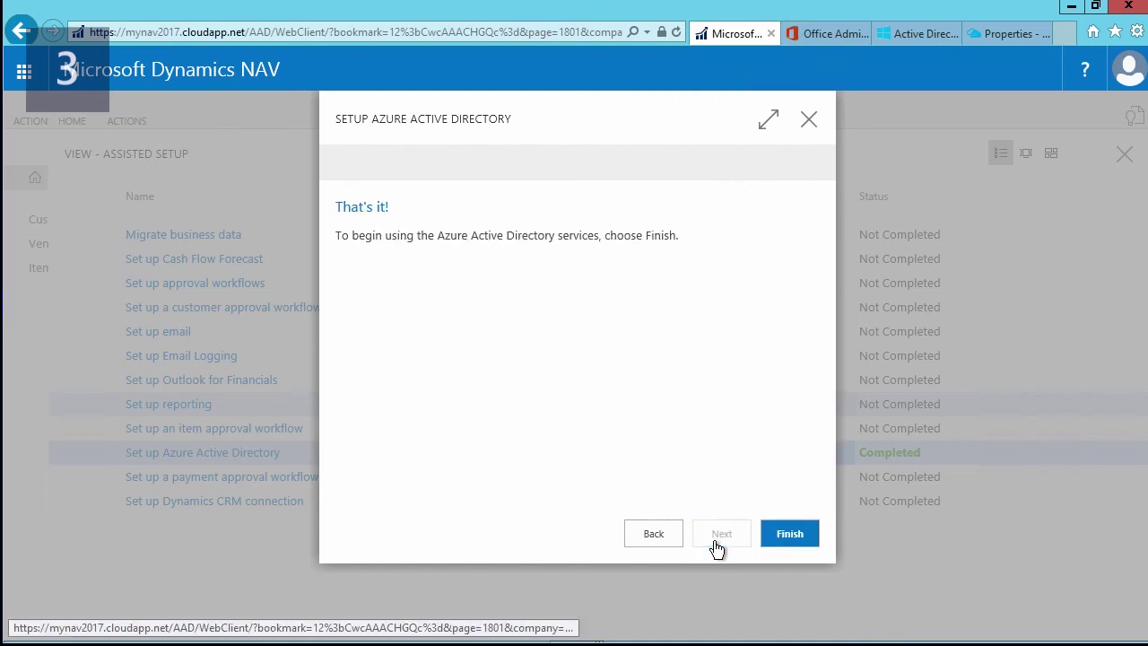